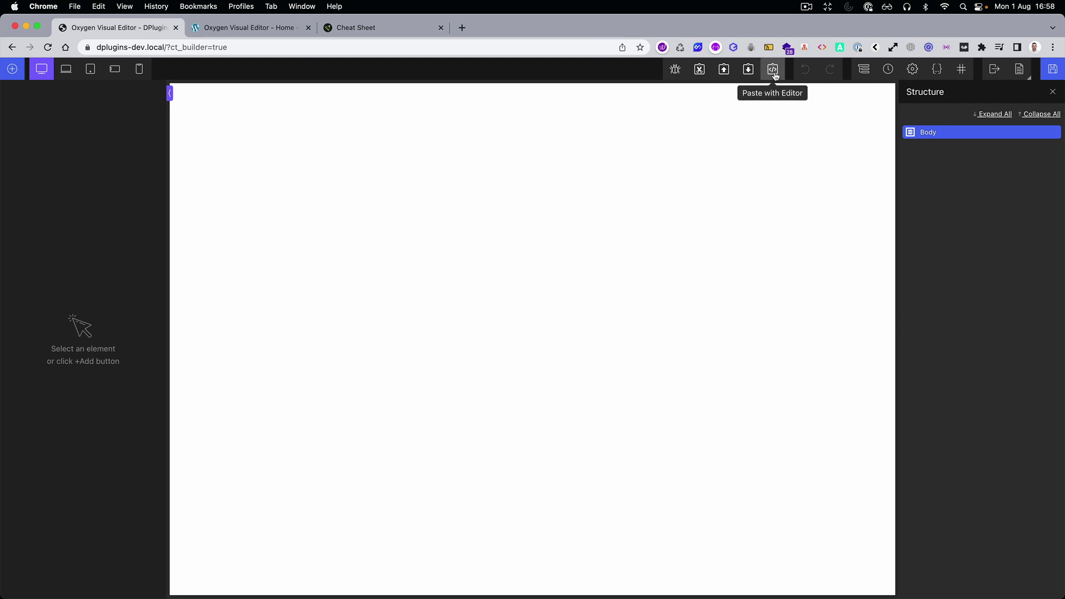
Open the empty Paste with Editor dialog, then bring up the Emmet cheat sheet.
left_click(775, 71)
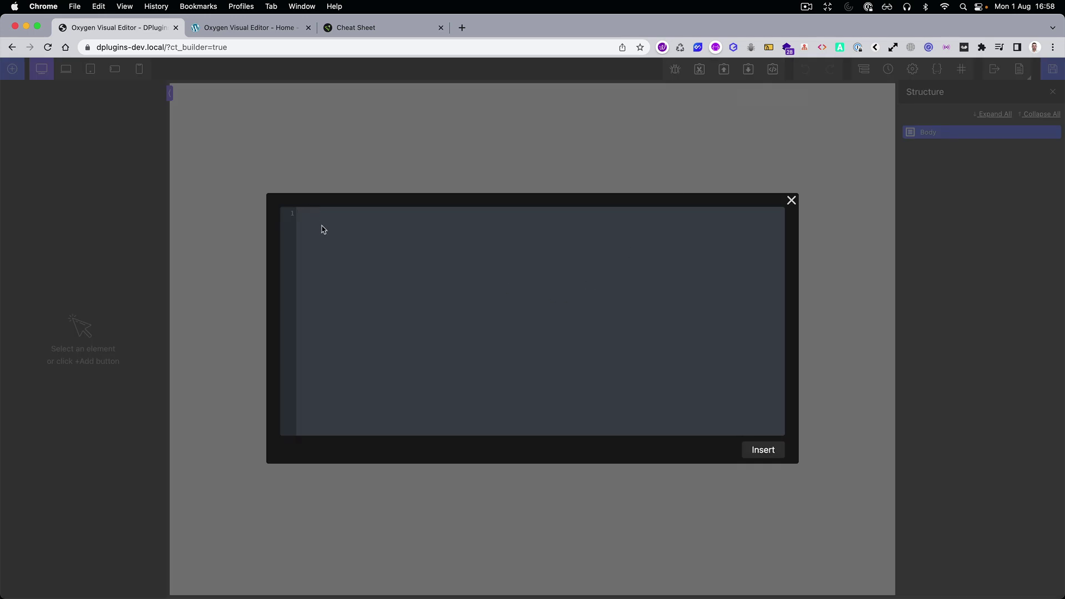
left_click(360, 28)
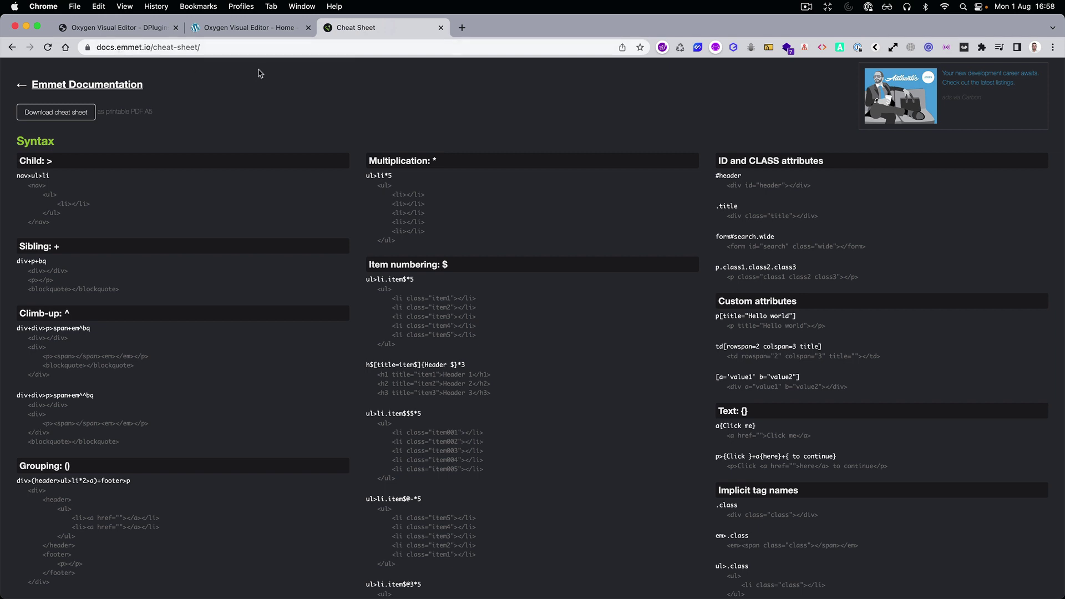
scroll(433, 212, "down", 1)
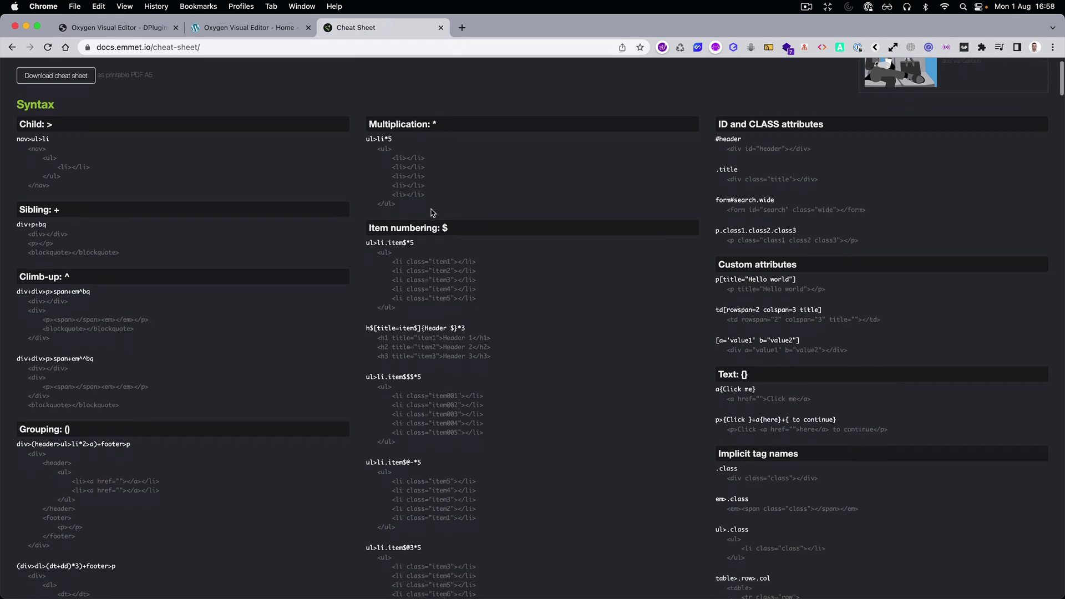
scroll(452, 244, "up", 1)
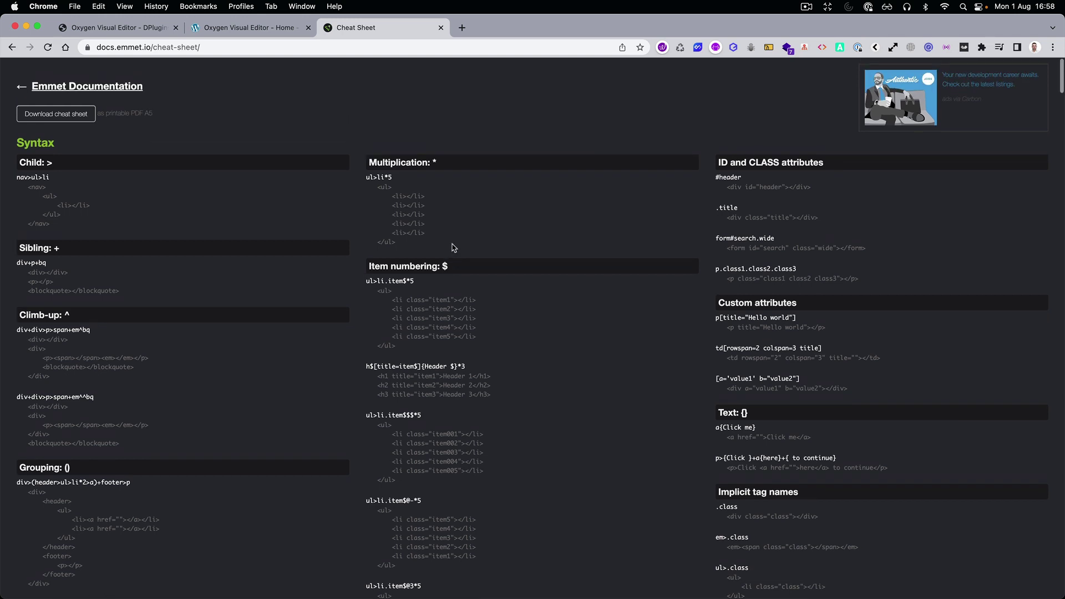
Leave the Emmet cheat sheet and return to the Oxygen Visual Editor tab.
left_click(133, 30)
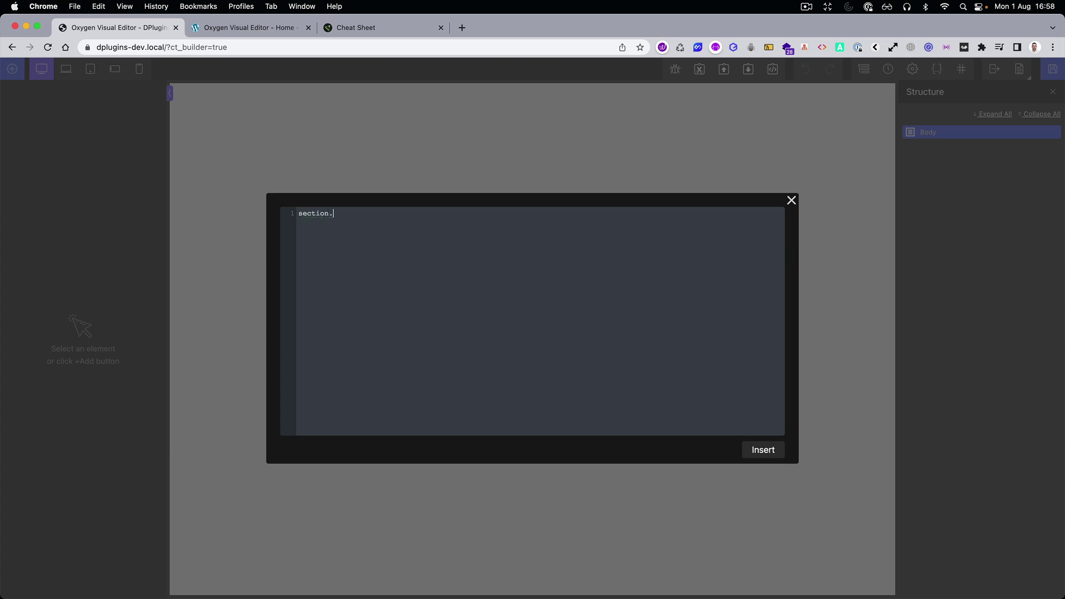
type("bg-blue.")
type(">")
type(".")
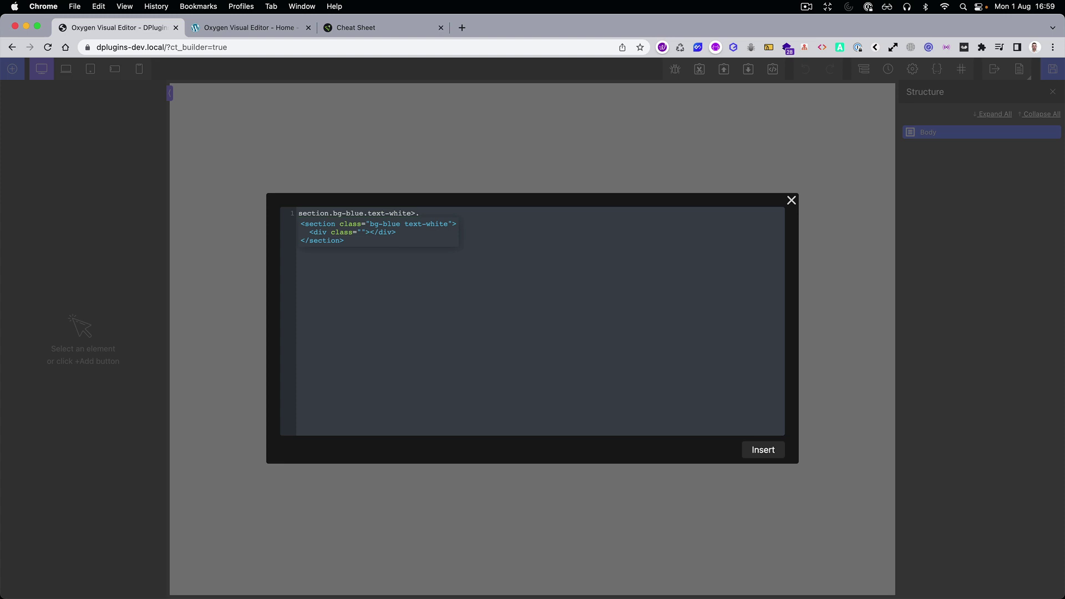
type("container")
Delete extra characters from the class names in the section.bg-blue.text-white abbreviation.
key("BackSpace")
key("BackSpace")
key("BackSpace")
key("BackSpace")
key("BackSpace")
type("ainer.")
type("grid.")
type("gap-lx")
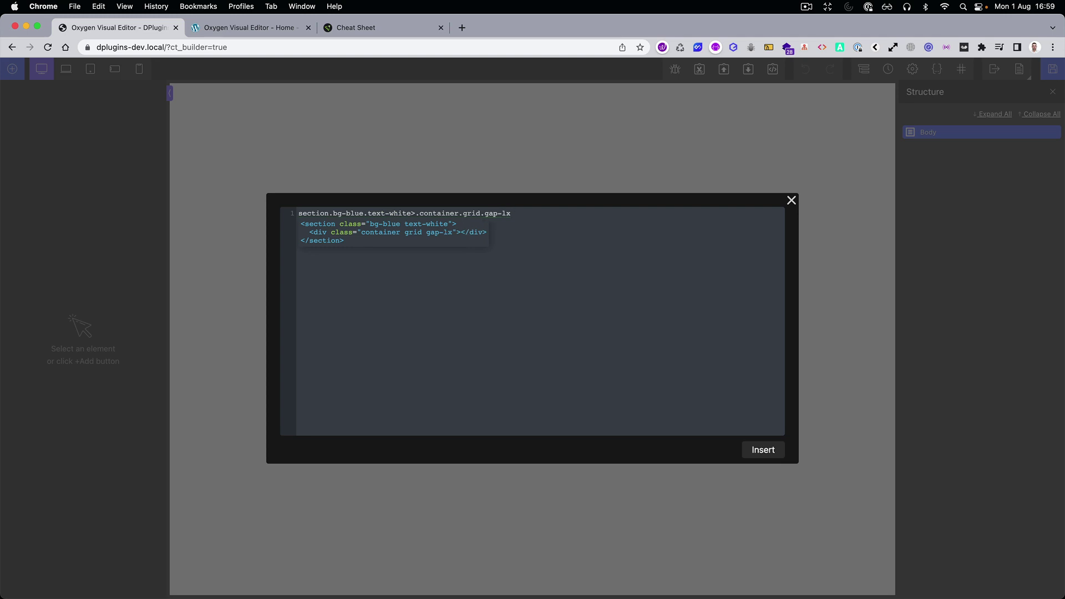
type(">h1")
Expand the abbreviation into HTML and lay out the Awesome heading lines.
key("Tab")
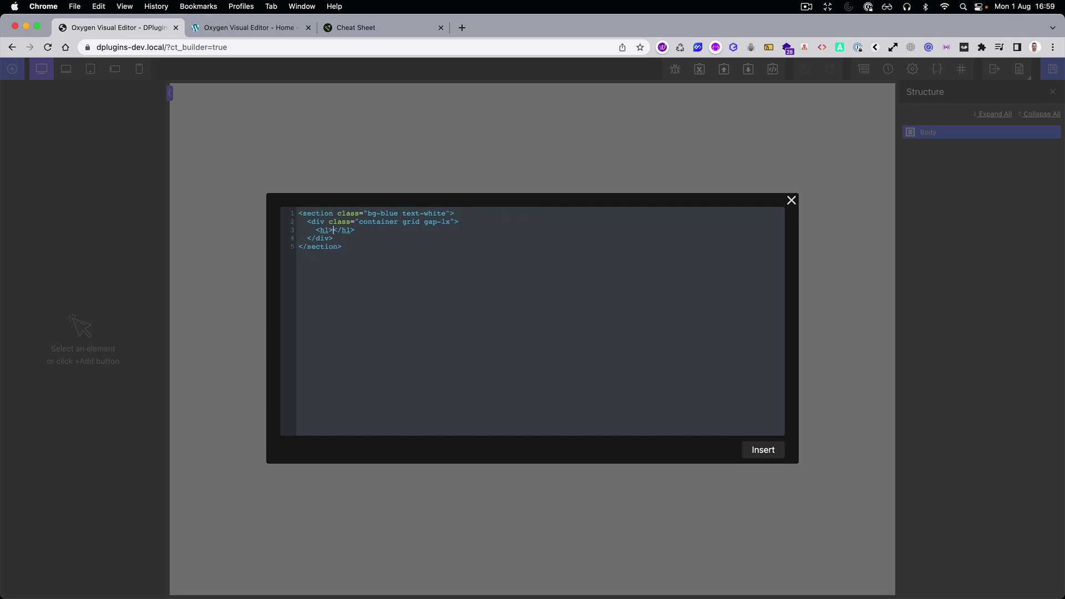
key("Return")
type("Awe")
type("some")
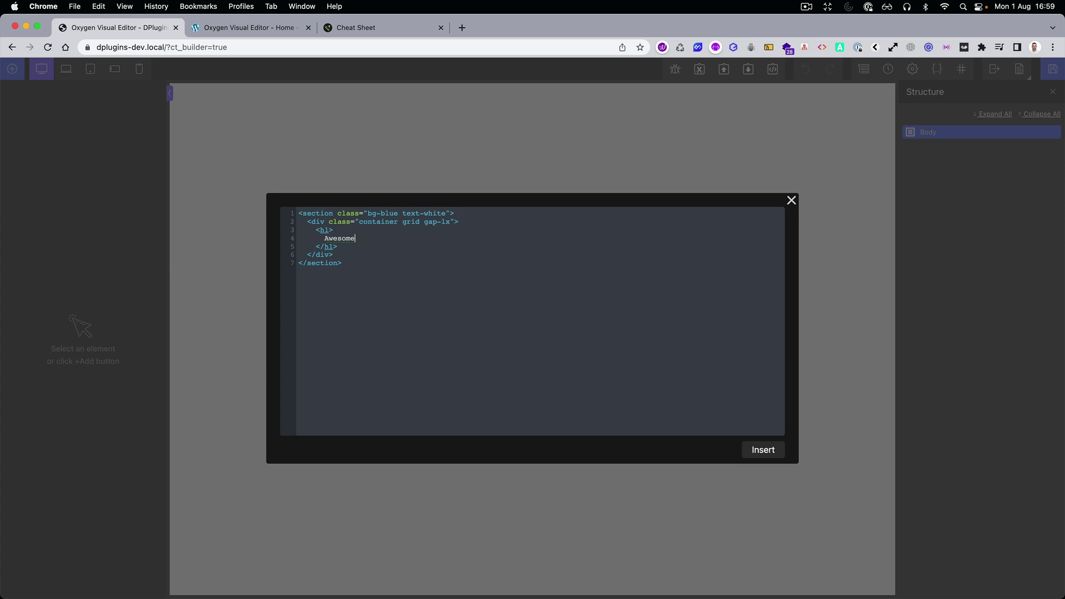
key("Down")
key("Return")
key("Return")
key("BackSpace")
key("BackSpace")
type("p")
Add a paragraph of Lorem placeholder text beneath the heading.
key("Tab")
type("Lorem")
key("Tab")
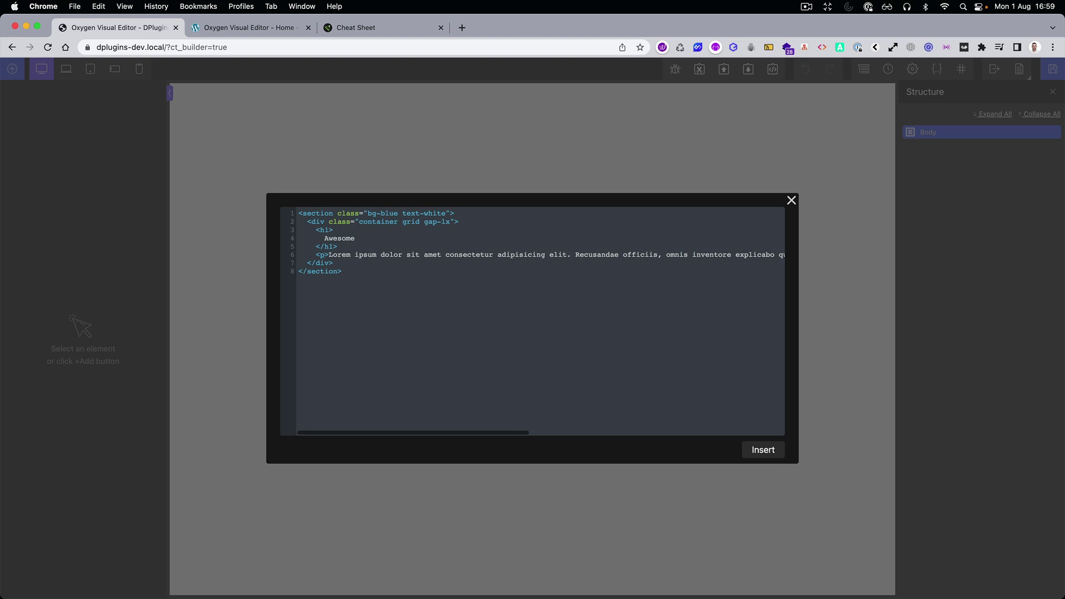
key("Down")
key("Down")
key("Down")
Paste a second copy of the section block and change its class to bg-green.
key("Return")
key("Return")
key("super+v")
key("Up")
key("Up")
key("Up")
key("Delete")
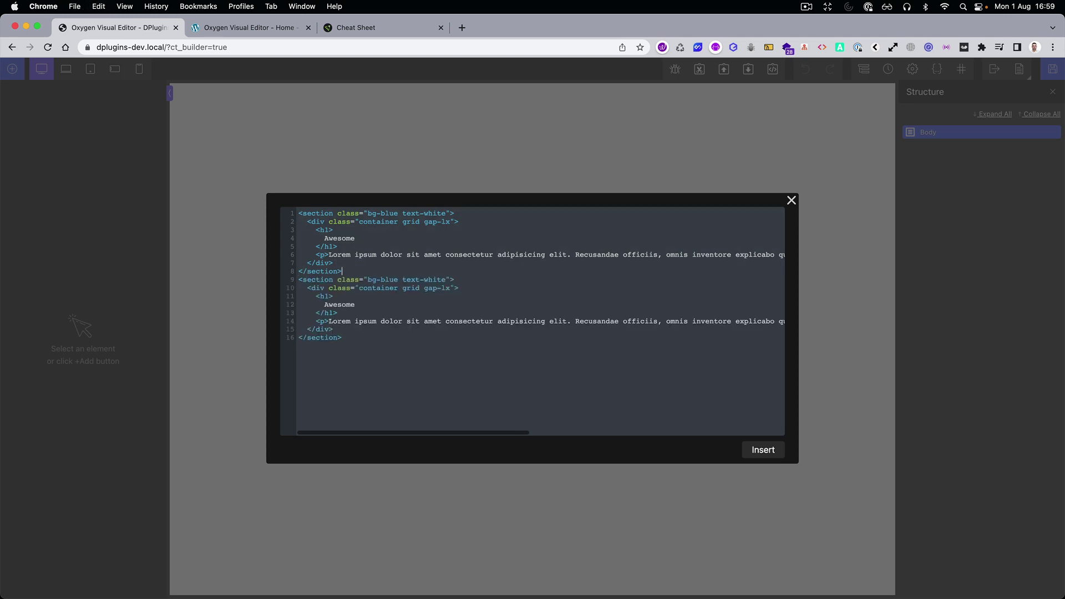
key("Down")
key("Right")
key("alt+shift+Right")
type("green")
Remove text-white from the inner div and put it back on the green section's class.
double_click(408, 279)
key("alt+shift+Right")
key("alt+shift+Right")
key("super+c")
key("BackSpace")
key("super+v")
key("alt+shift+Right")
key("alt+shift+Right")
key("super+x")
key("BackSpace")
key("Up")
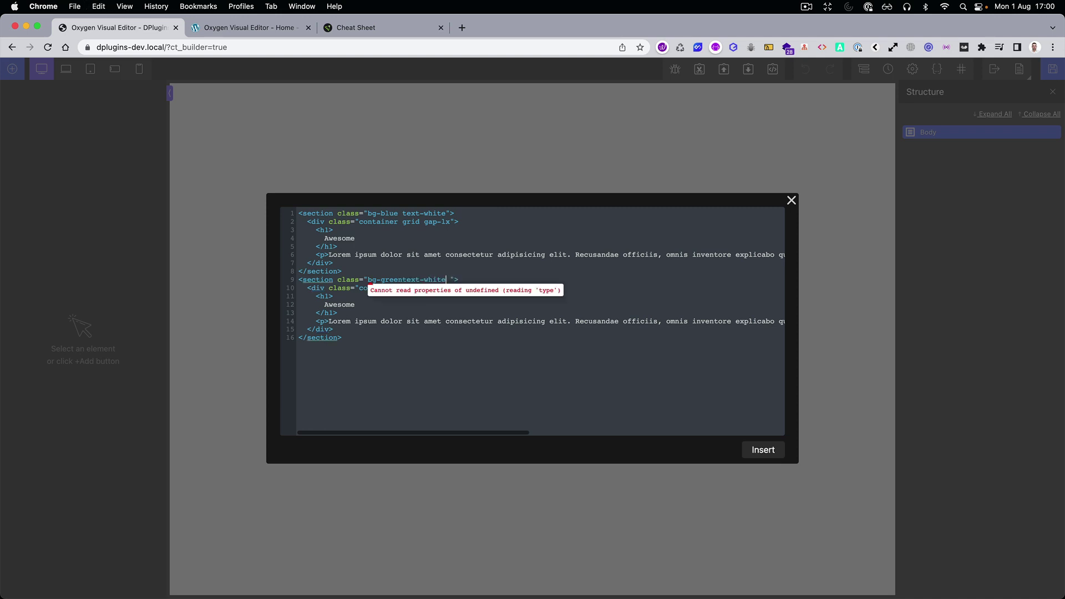
key("super+v")
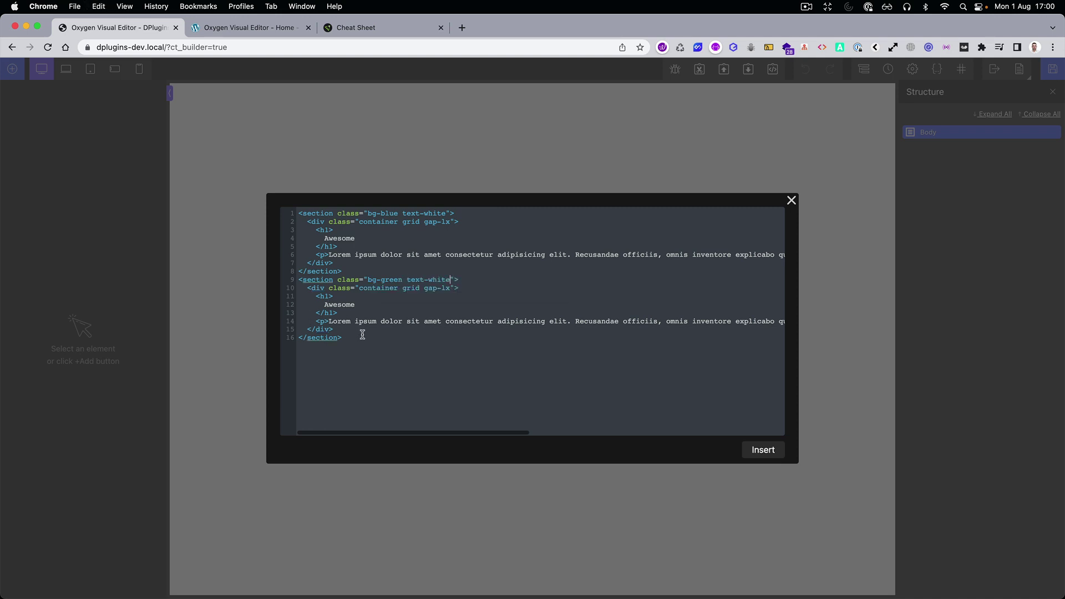
left_click(363, 336)
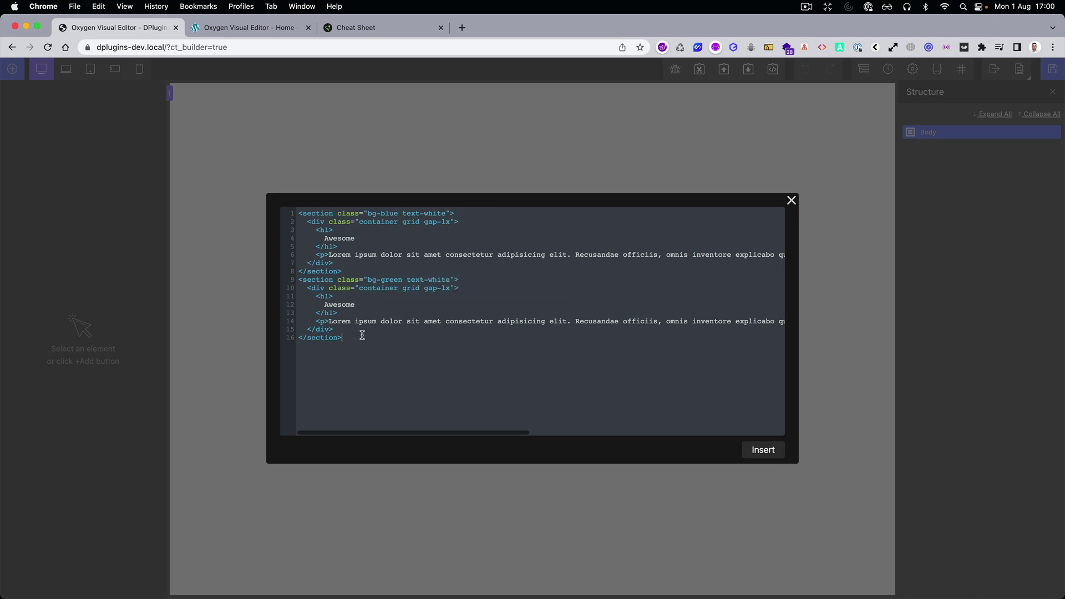
Insert the code onto the page, then inspect the blue section's and its container div's classes.
left_click(763, 450)
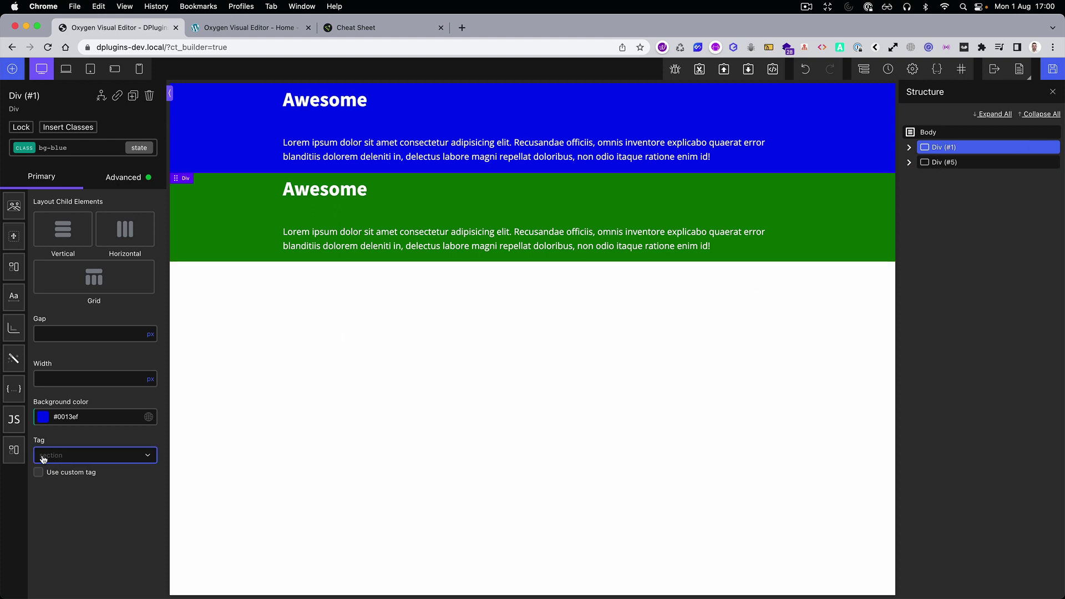
left_click(910, 147)
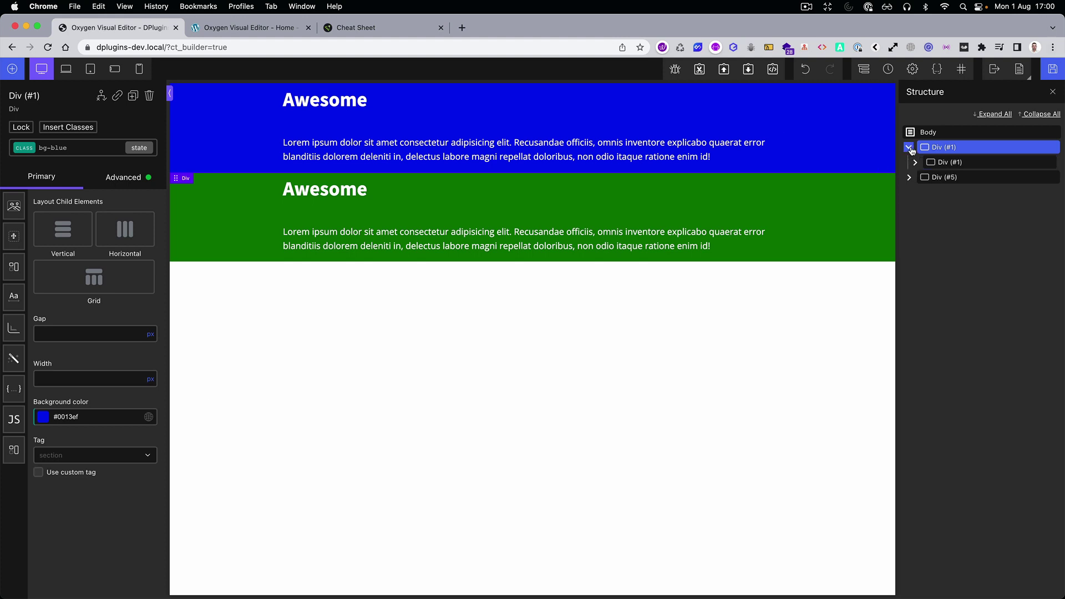
left_click(22, 150)
mouse_move(956, 147)
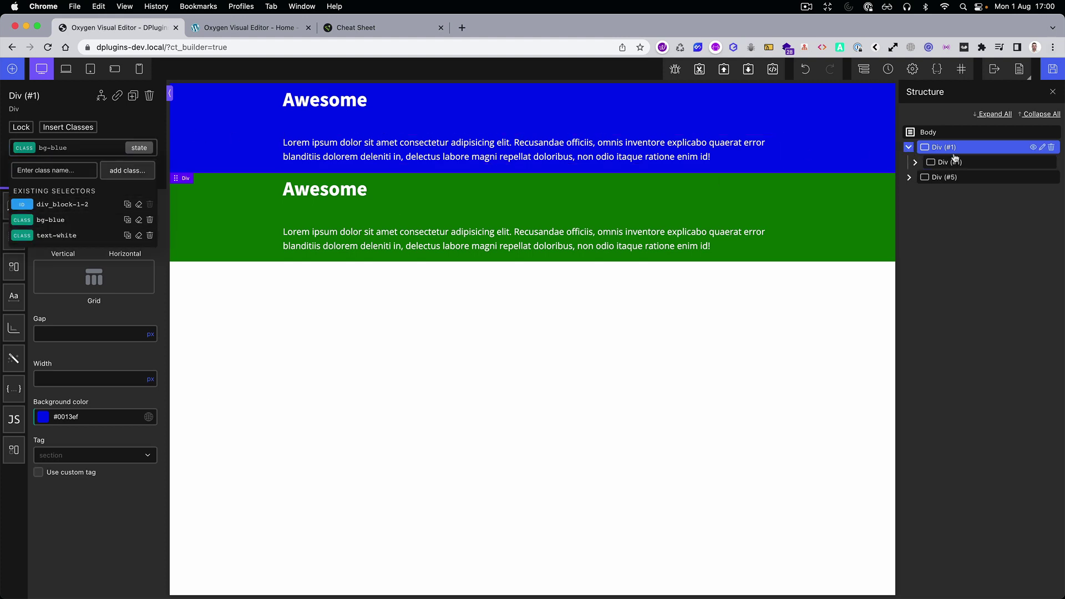
left_click(956, 161)
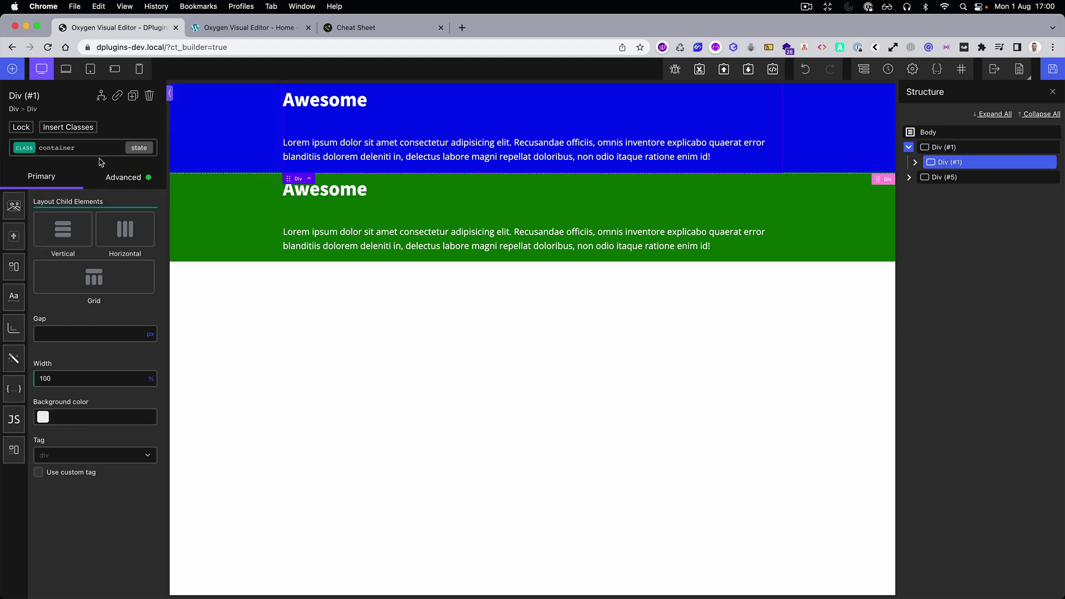
left_click(27, 152)
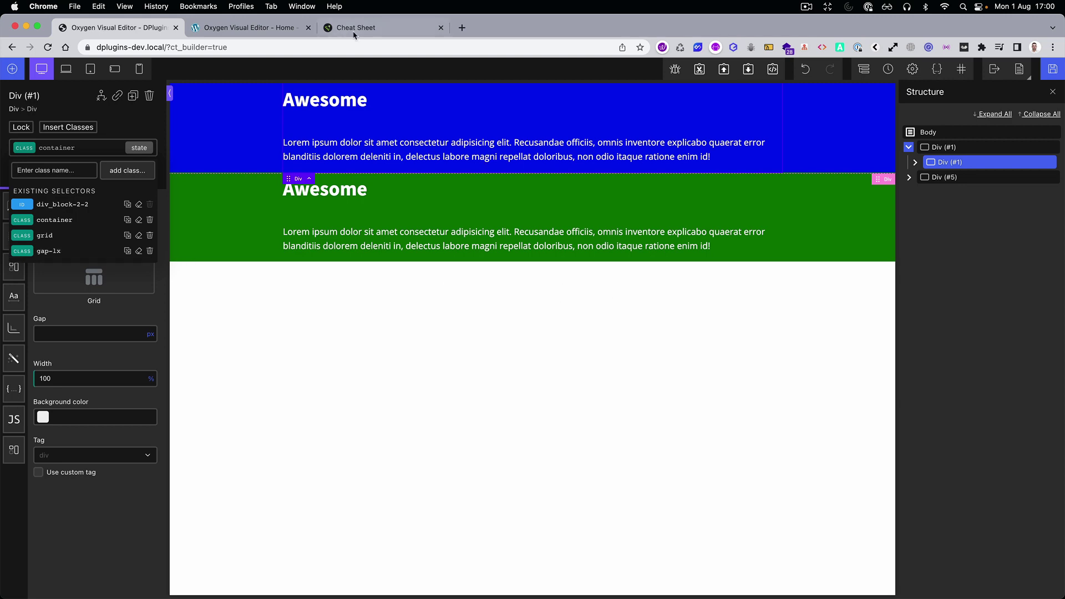
Switch to the Emmet cheat sheet tab to review the syntax.
left_click(370, 28)
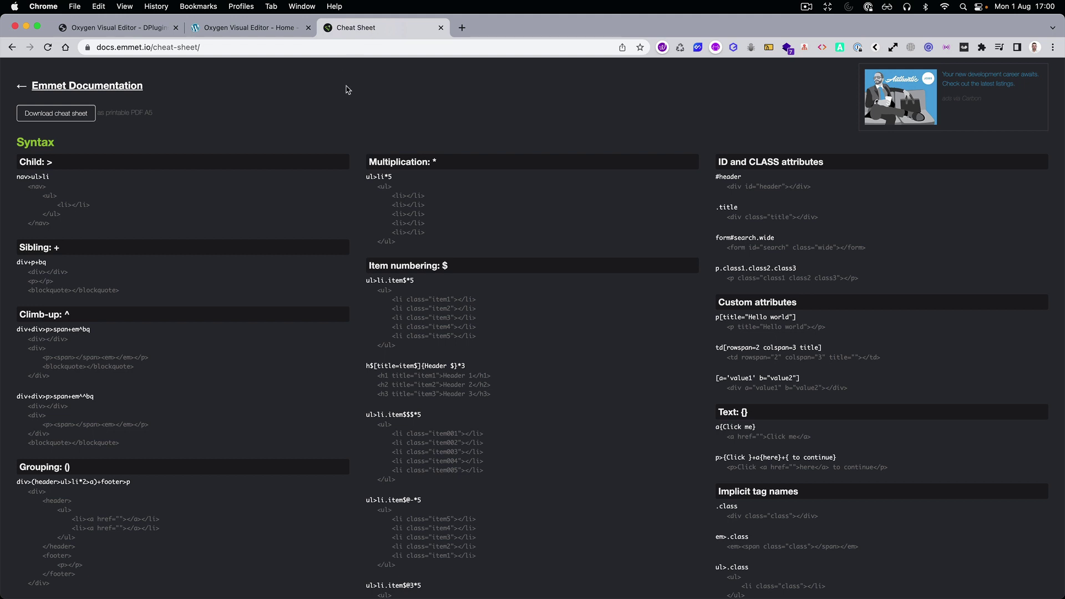
scroll(391, 200, "down", 1)
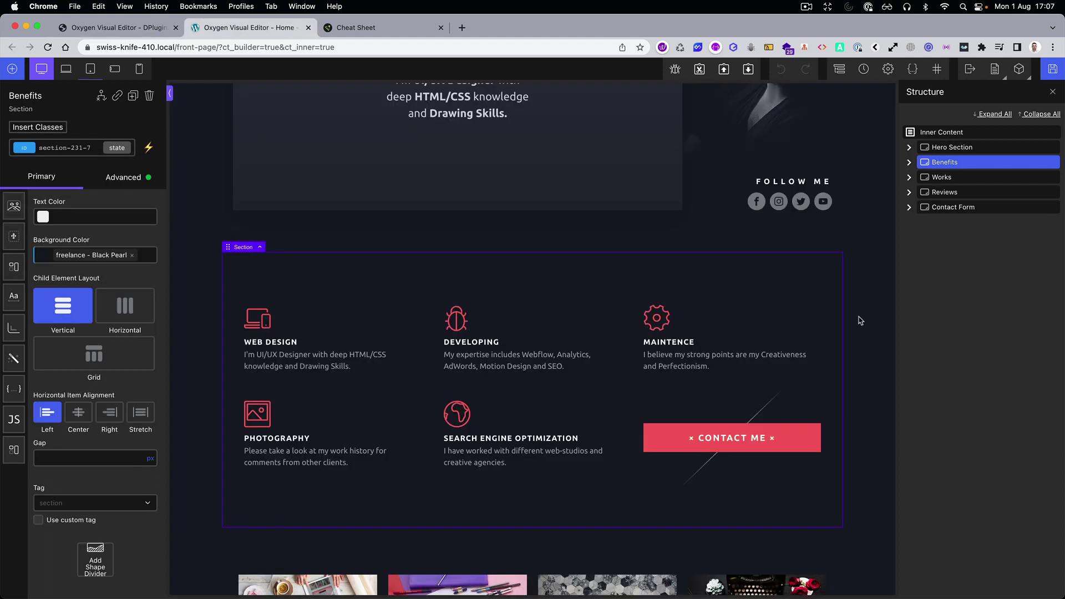
Copy the Benefits section and switch to Firefox Developer Edition.
right_click(860, 320)
left_click(795, 163)
key("super+Tab")
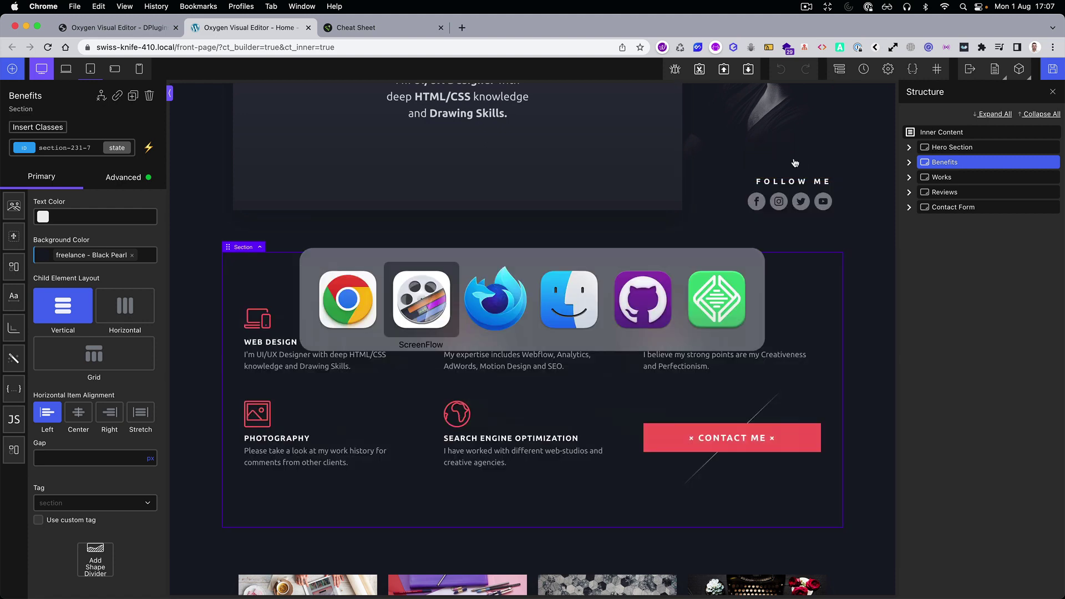
key("super+Tab")
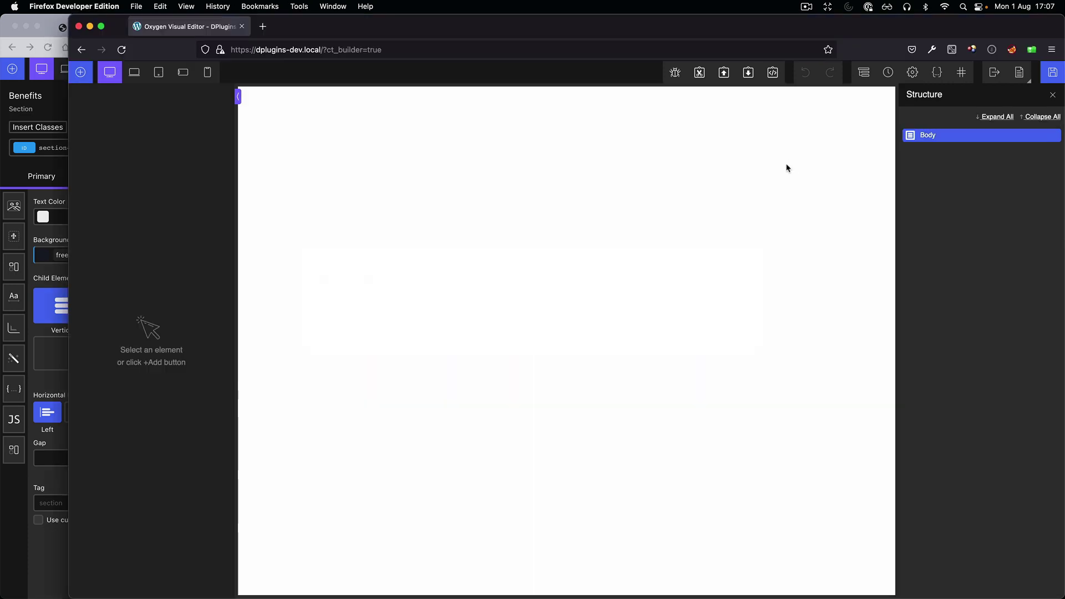
left_click(749, 74)
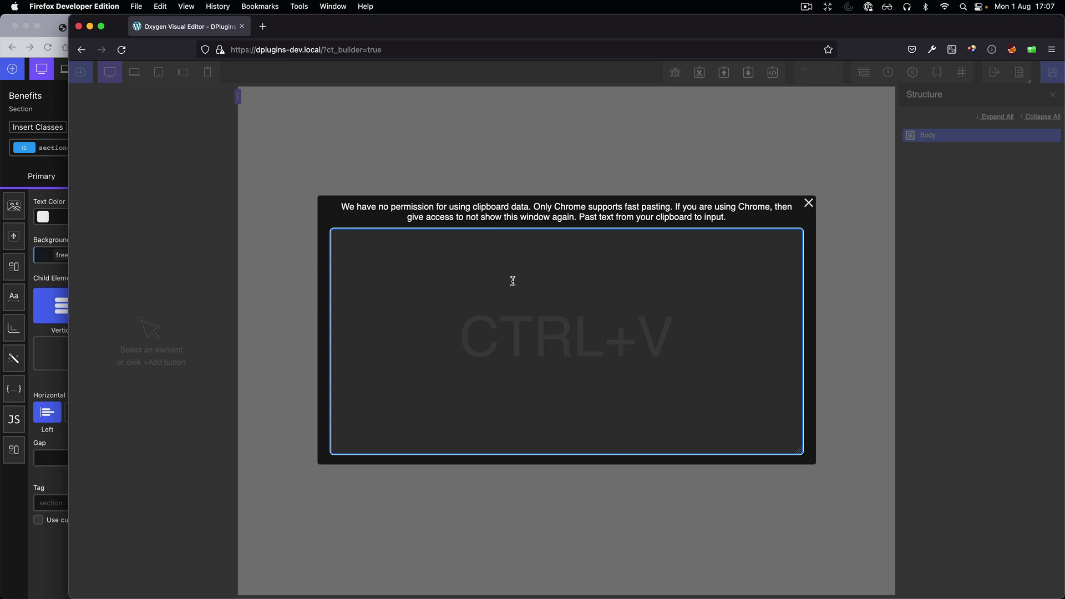
key("super+v")
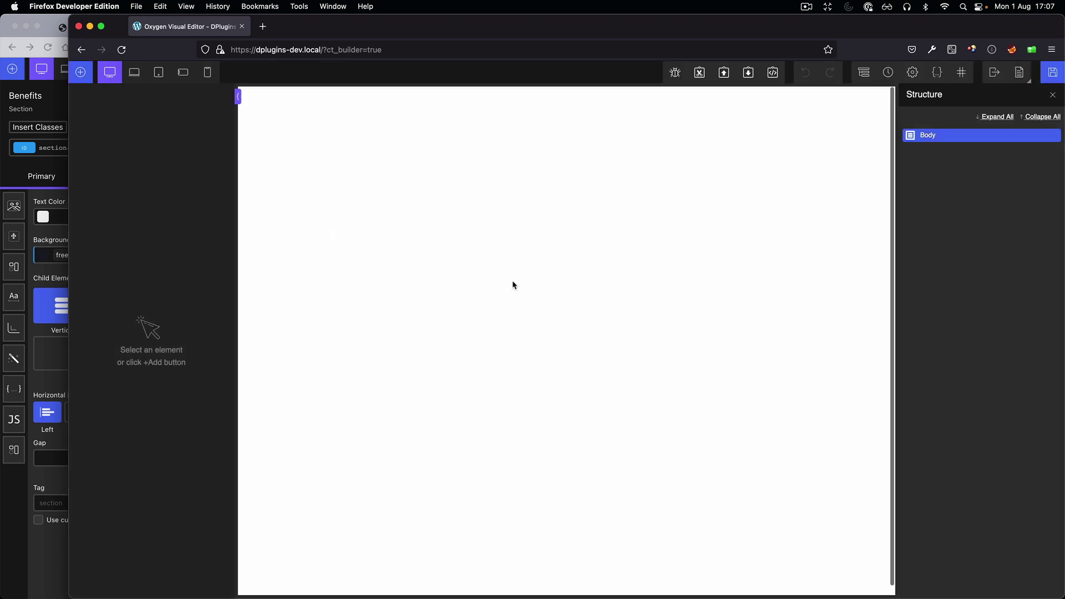